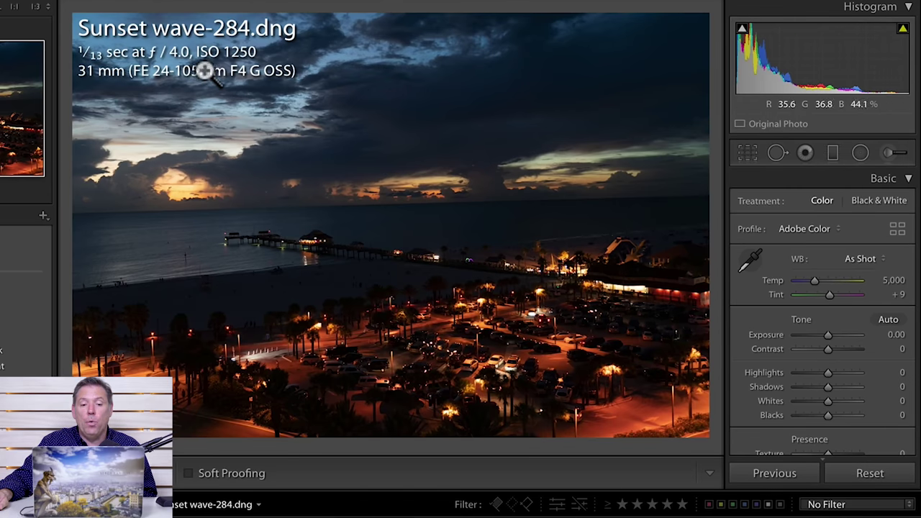
# Inspect the lit palms and cars at 1:1 and cycle the photo info overlay
pyautogui.click(485, 315)
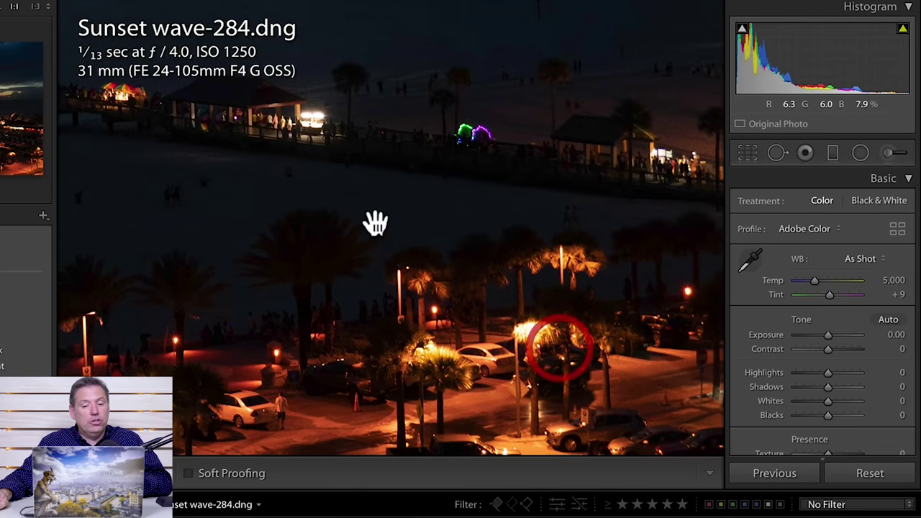
pyautogui.click(346, 206)
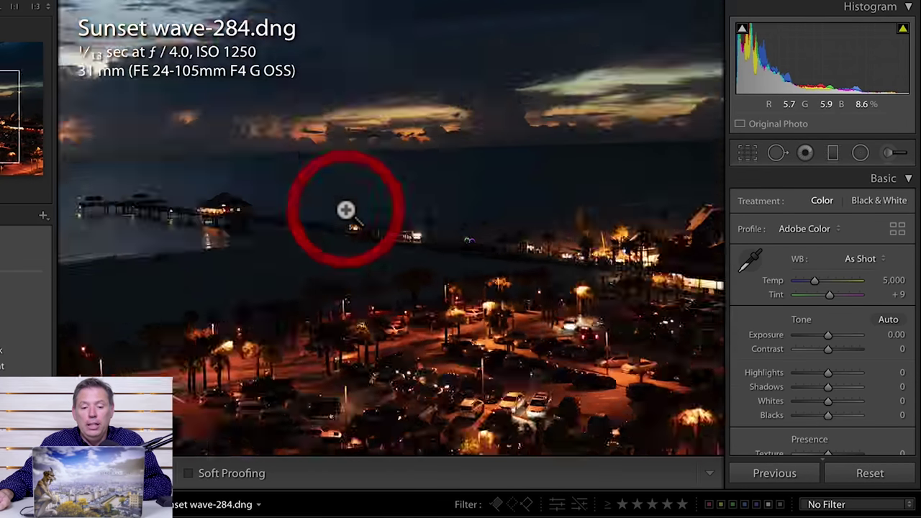
pyautogui.press('i')
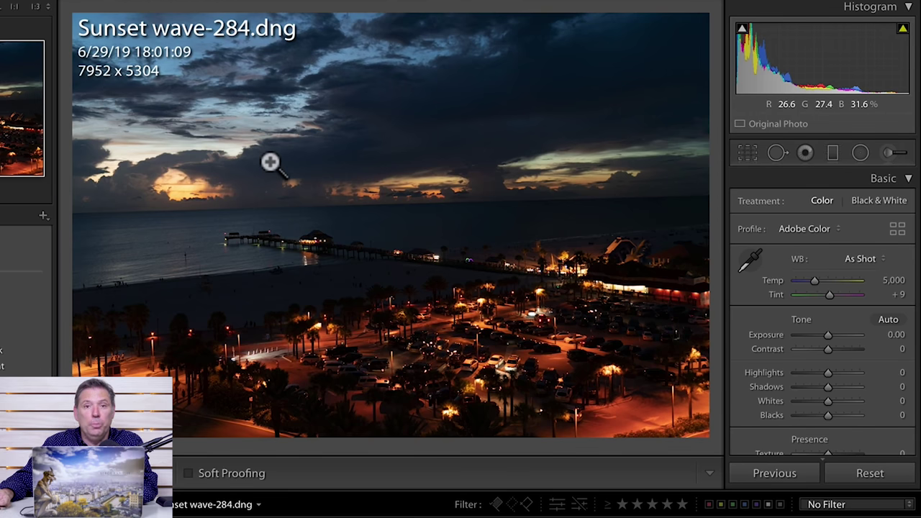
pyautogui.press('i')
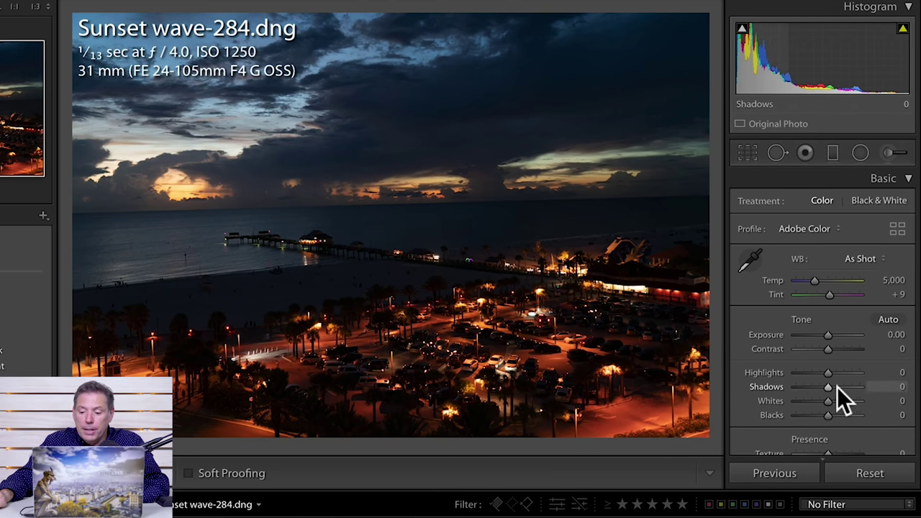
# Open up the beach photo's tones with Shadows +100 and Highlights -76
pyautogui.moveTo(837, 387); pyautogui.dragTo(885, 390)
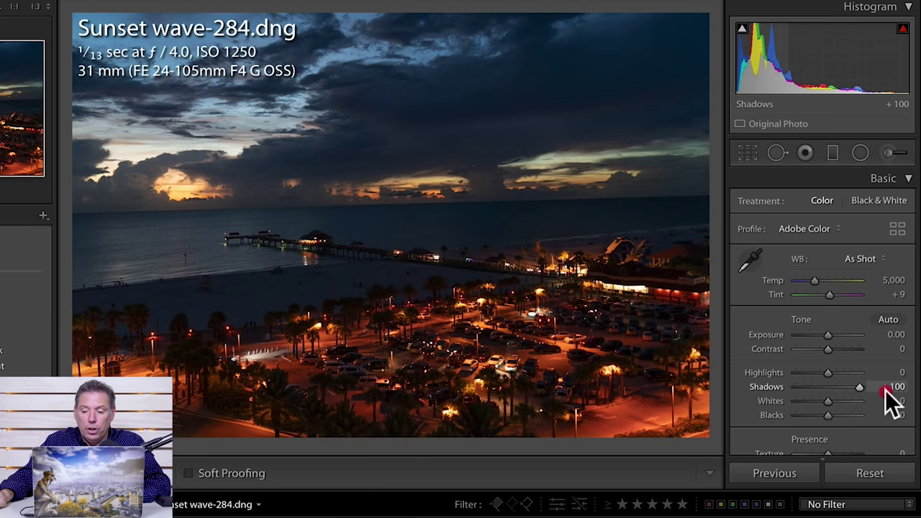
pyautogui.moveTo(825, 372); pyautogui.dragTo(819, 409)
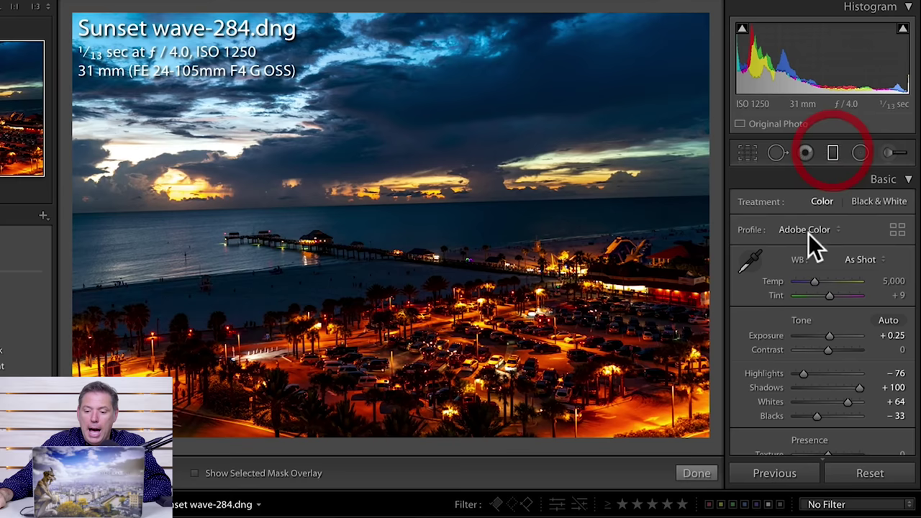
pyautogui.click(832, 152)
# Lay a graduated filter over the lit town and parking lot at Temp -47, toggling it to compare
pyautogui.moveTo(490, 367); pyautogui.dragTo(428, 131)
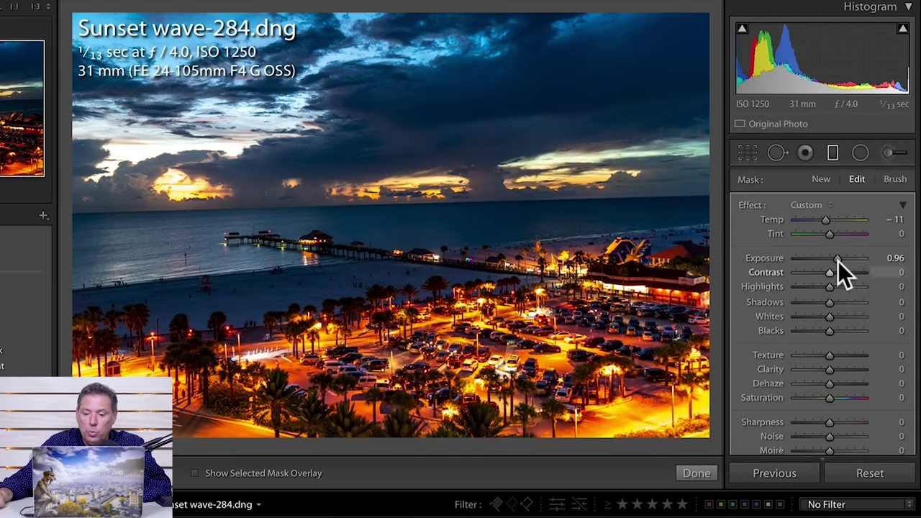
pyautogui.moveTo(824, 218); pyautogui.dragTo(813, 222)
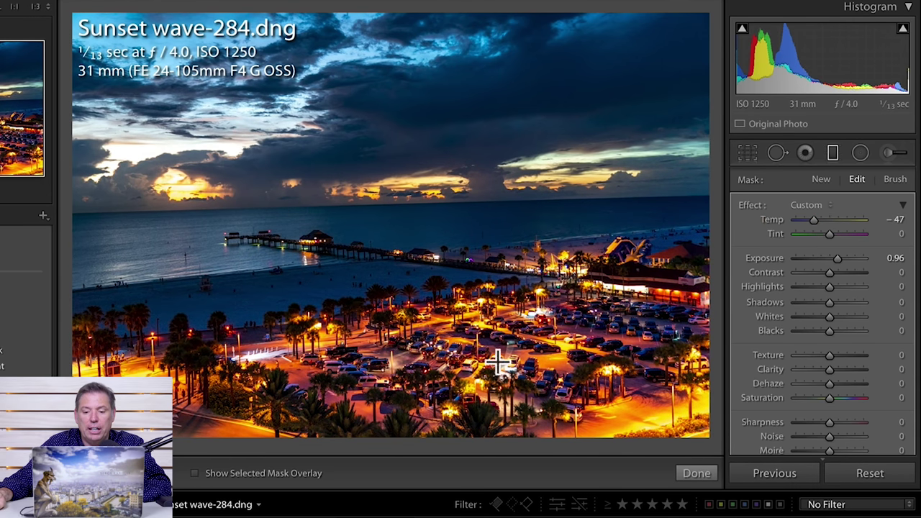
pyautogui.moveTo(455, 248); pyautogui.dragTo(479, 304)
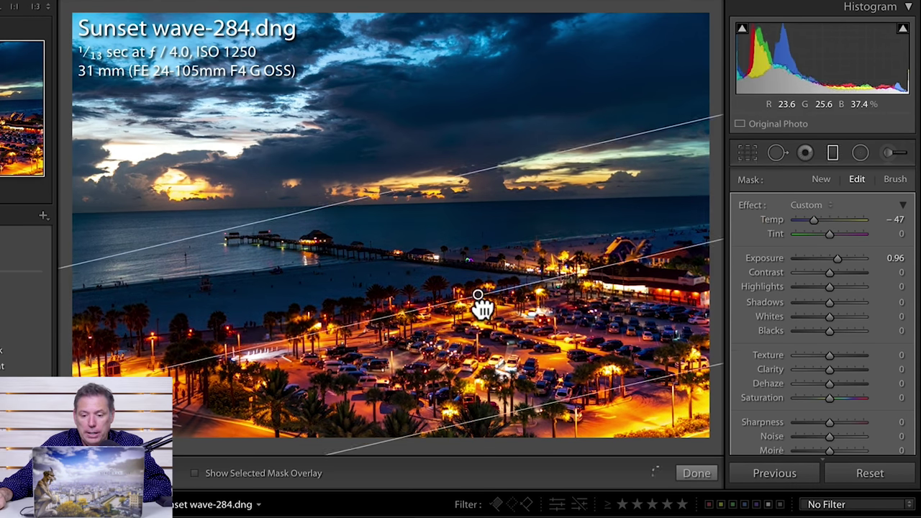
pyautogui.scroll(-4, 809, 399)
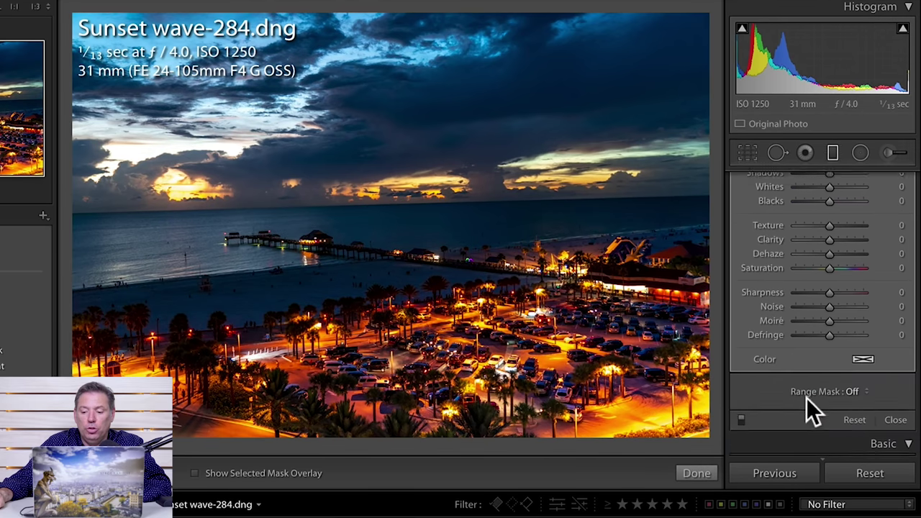
pyautogui.click(742, 411)
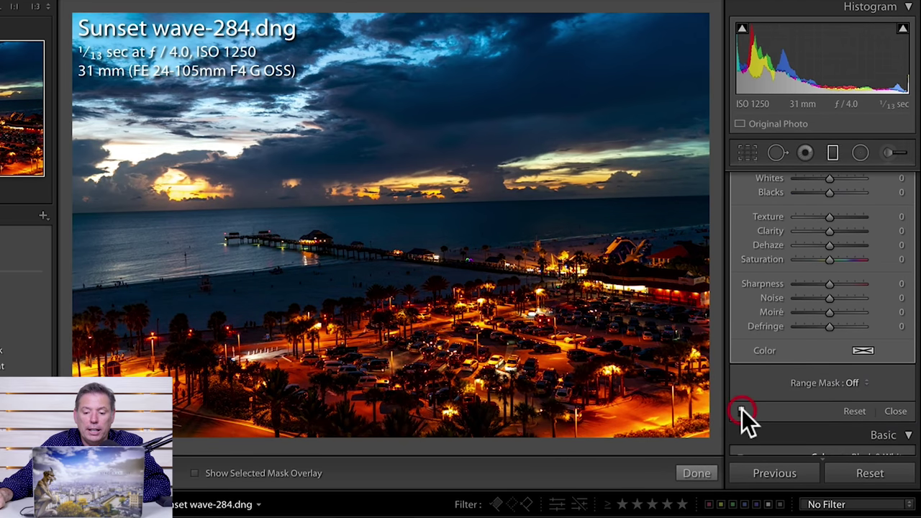
pyautogui.click(742, 411)
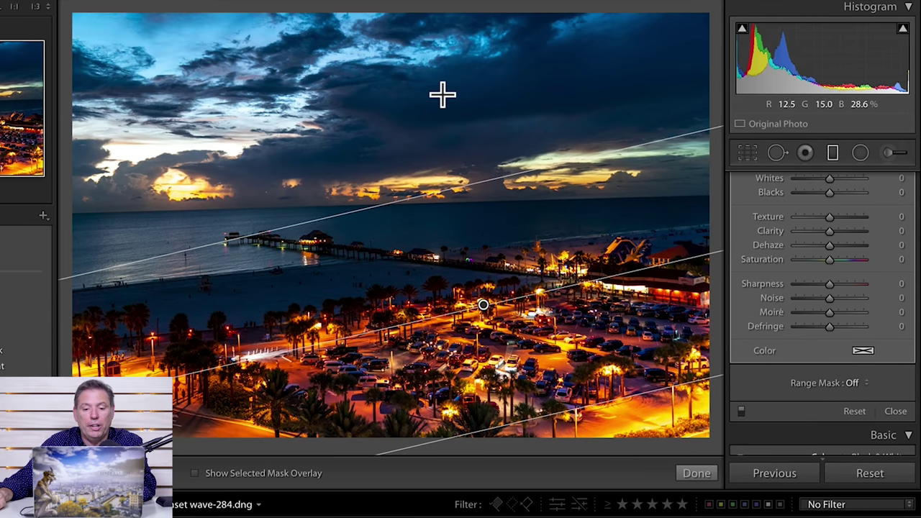
# Draw a second gradient from the sky with Temp -3, Tint 18 and Exposure 0.38, then finish
pyautogui.moveTo(438, 94); pyautogui.dragTo(490, 370)
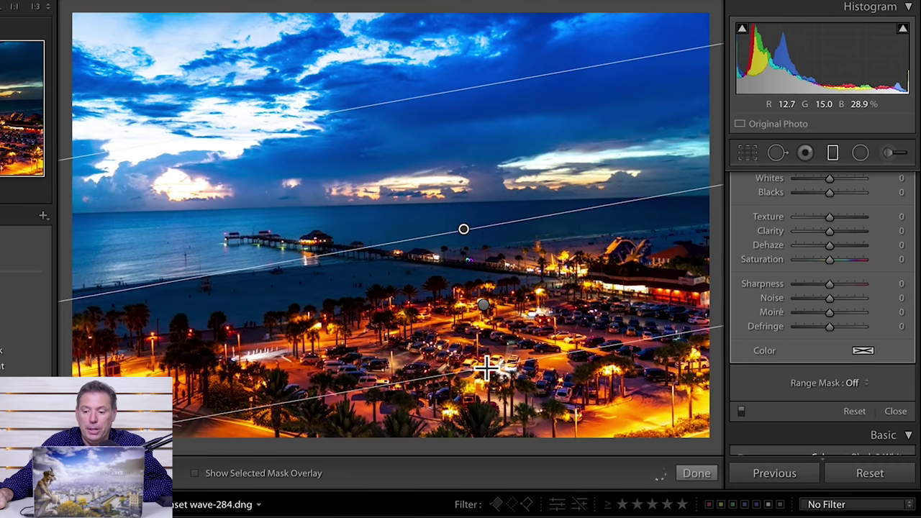
pyautogui.scroll(4, 856, 273)
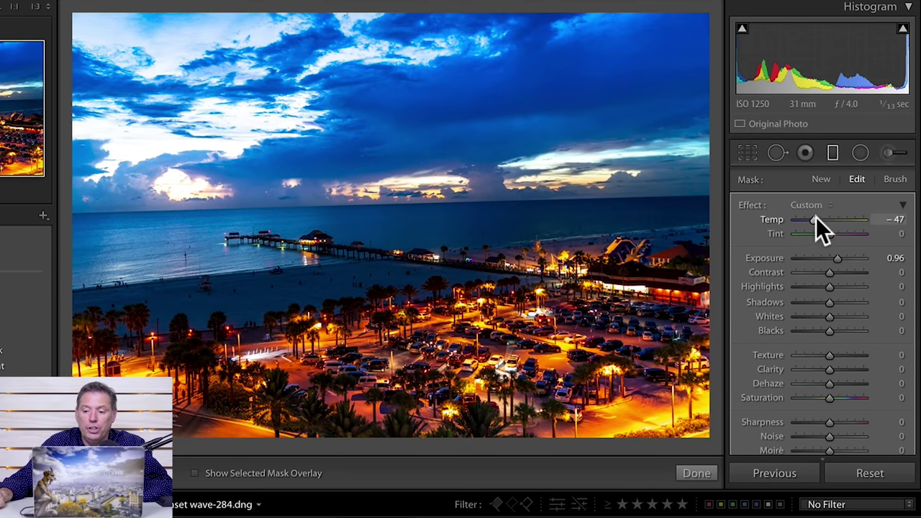
pyautogui.moveTo(815, 219); pyautogui.dragTo(832, 223)
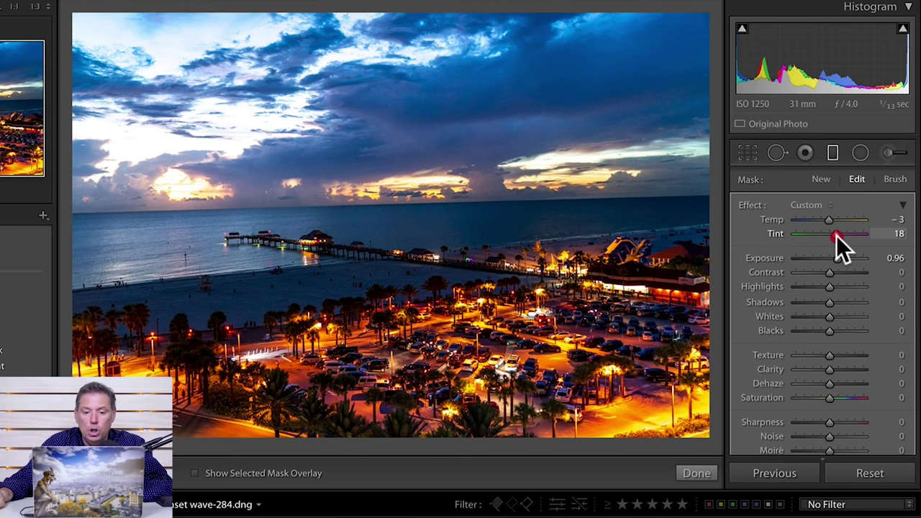
pyautogui.moveTo(837, 259); pyautogui.dragTo(832, 257)
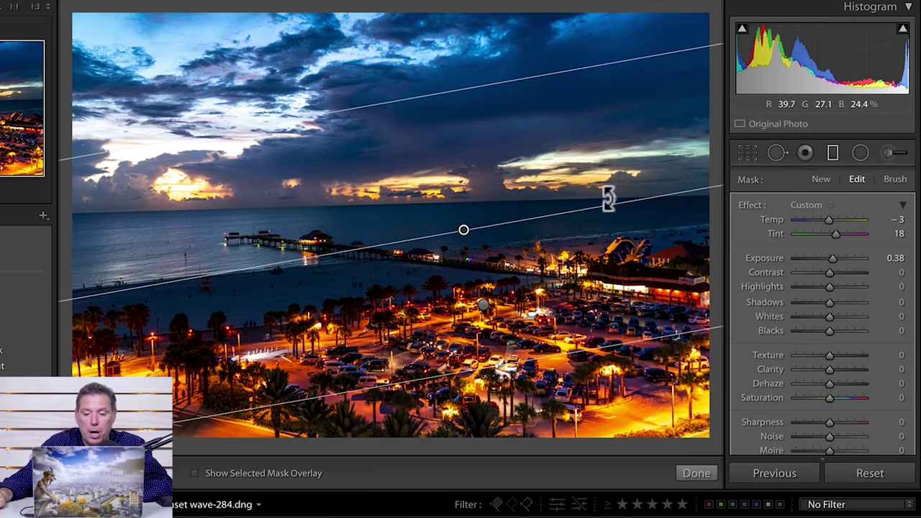
pyautogui.click(698, 472)
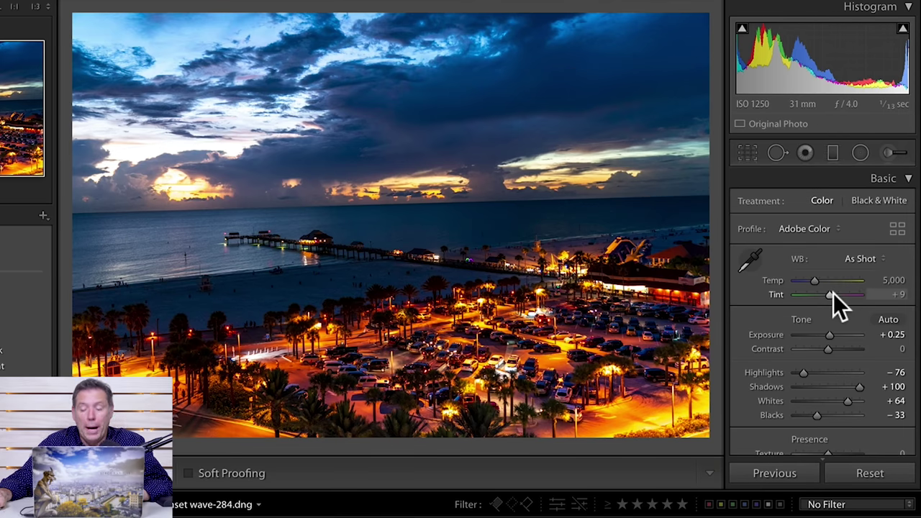
# Start from the Daylight white balance preset, then set Tint +20 and Temp 5,074
pyautogui.click(863, 259)
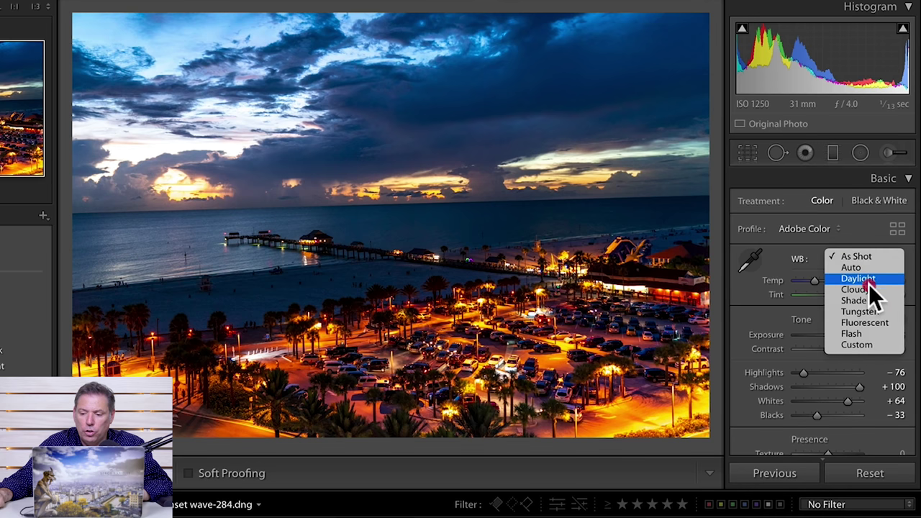
pyautogui.click(868, 278)
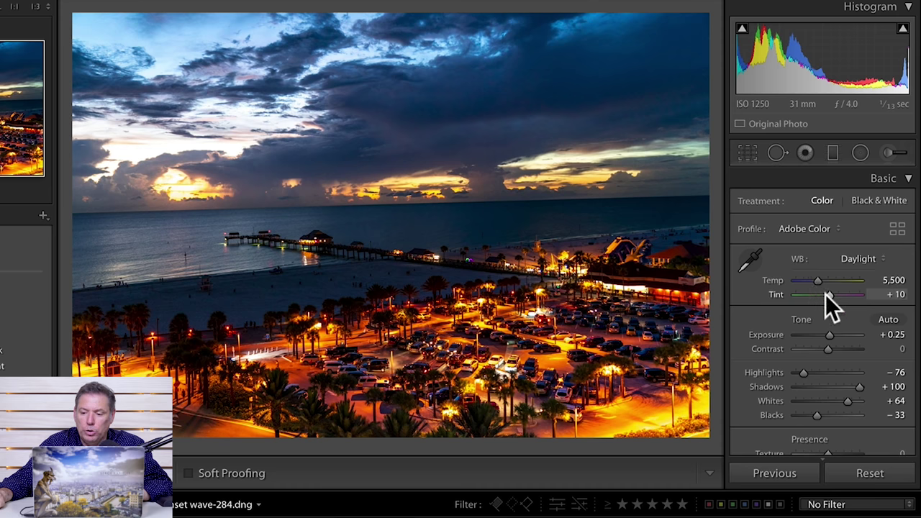
pyautogui.moveTo(826, 294); pyautogui.dragTo(815, 280)
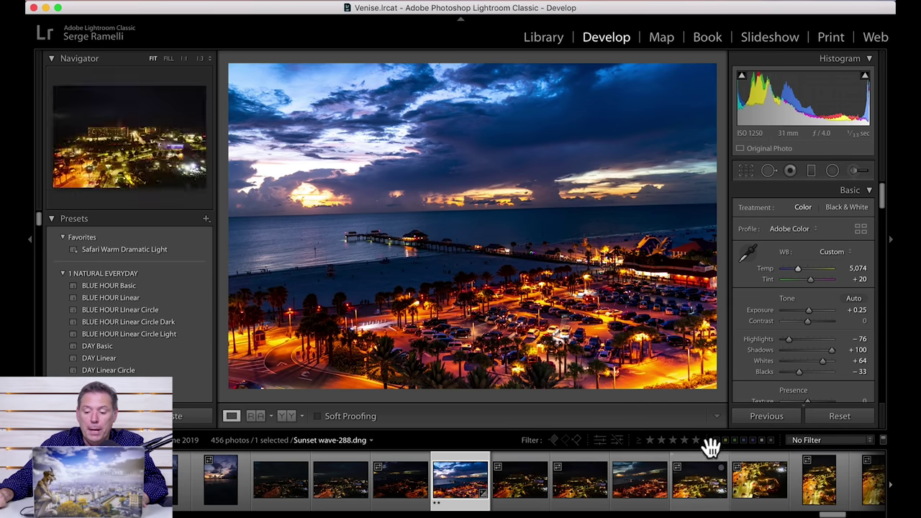
# Filter the filmstrip to 2 stars and higher and open Sunset wave-296.dng with exposure details shown
pyautogui.click(661, 440)
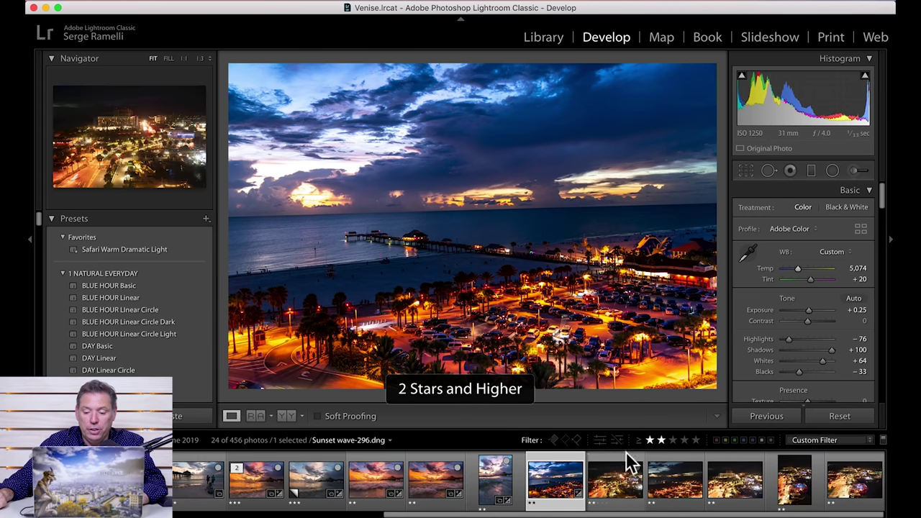
pyautogui.click(625, 456)
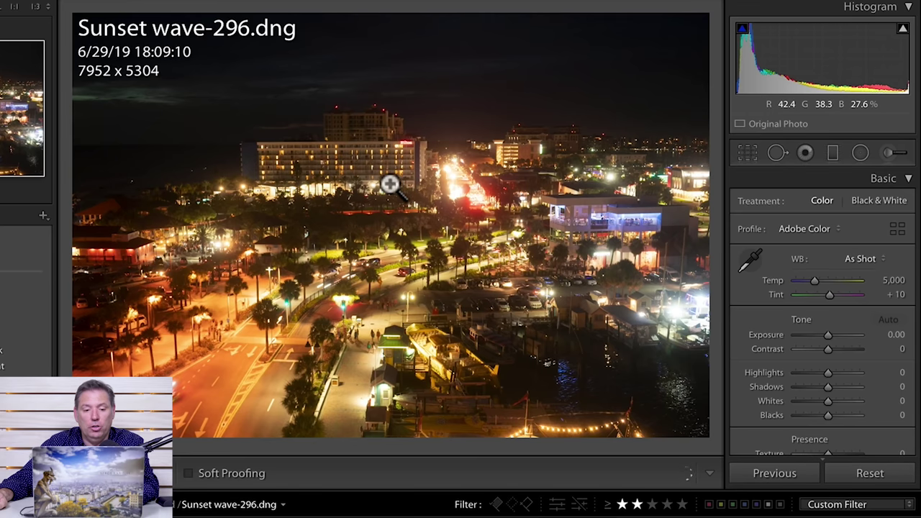
pyautogui.press('i')
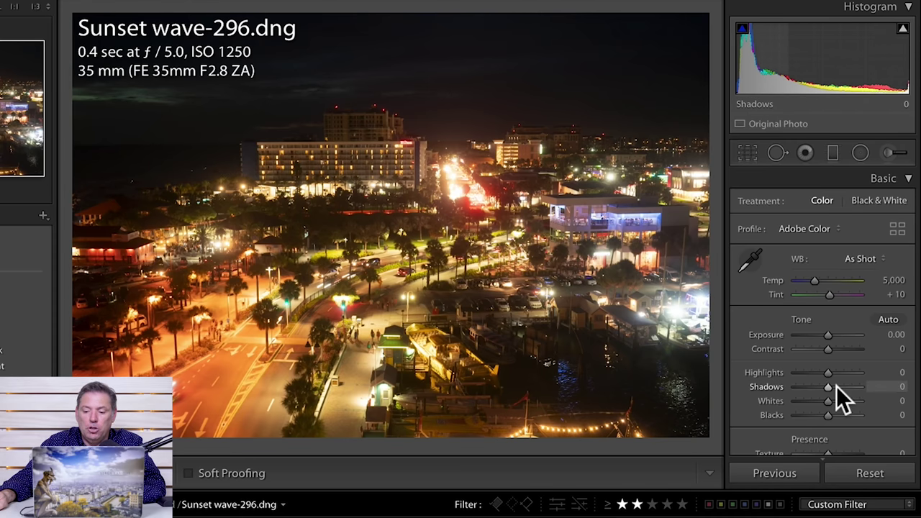
# Set Shadows +100, Highlights -100, Whites +63, Blacks -49, Temp 3,693 and Tint +19
pyautogui.moveTo(835, 386); pyautogui.dragTo(787, 374)
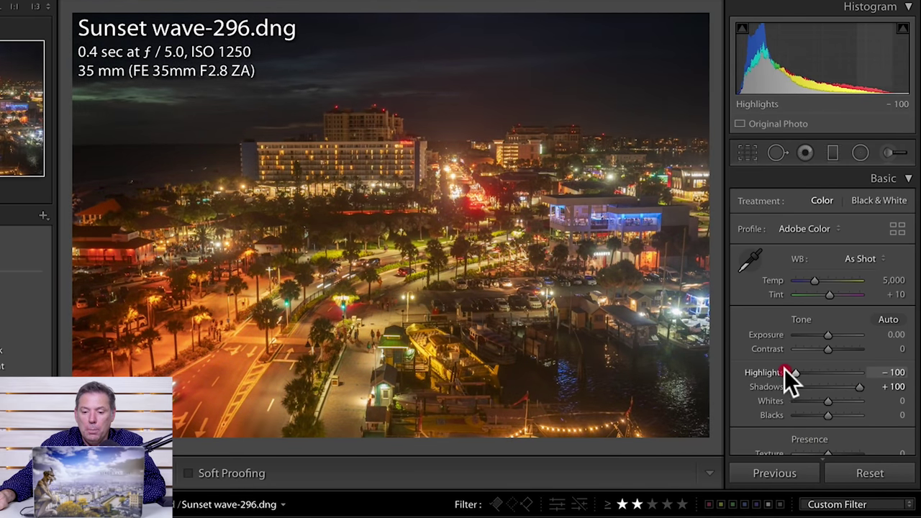
pyautogui.moveTo(824, 398); pyautogui.dragTo(812, 414)
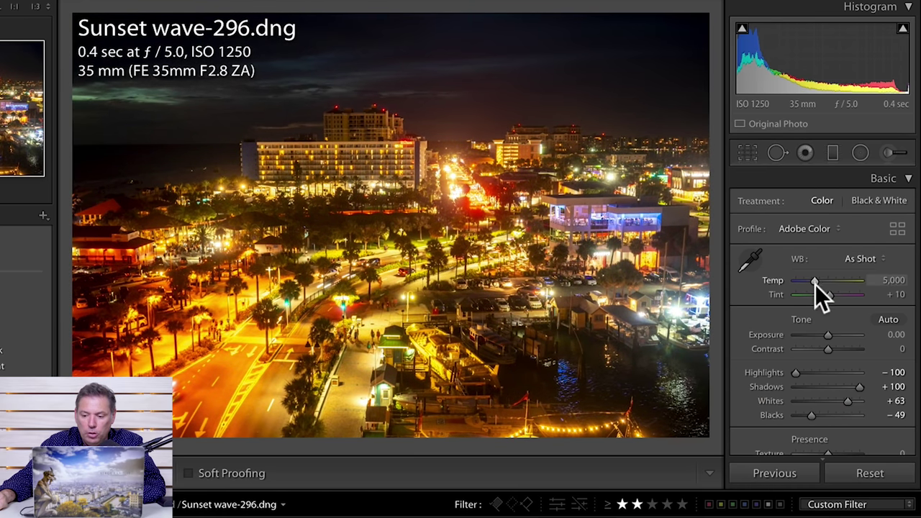
pyautogui.moveTo(816, 283); pyautogui.dragTo(833, 293)
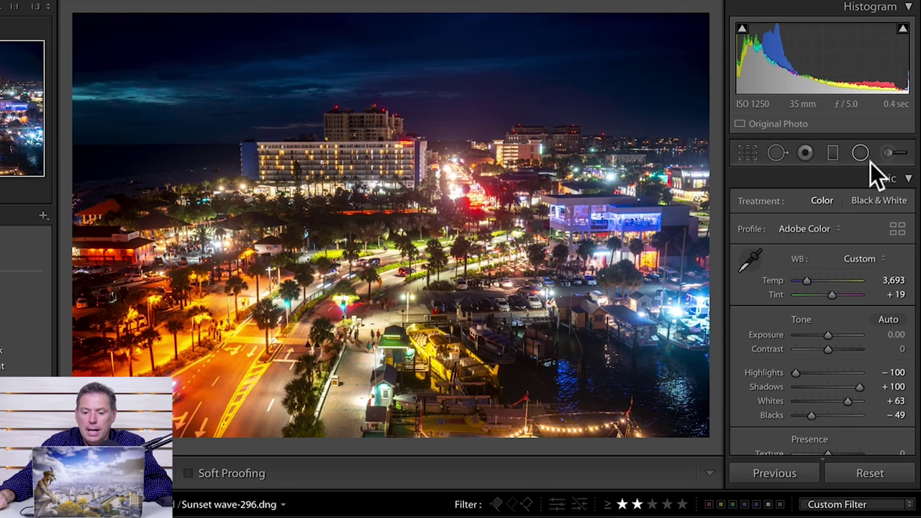
pyautogui.hotkey('shift', 'm')
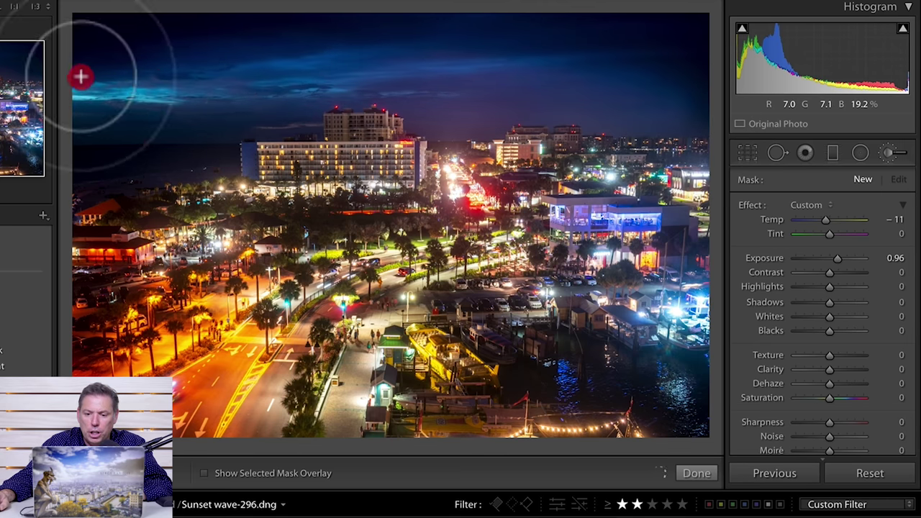
# Lower the sky radial filter's exposure from 0.96 to 0.35, then switch to Sunset wave-307
pyautogui.click(660, 100)
pyautogui.moveTo(838, 258); pyautogui.dragTo(833, 258)
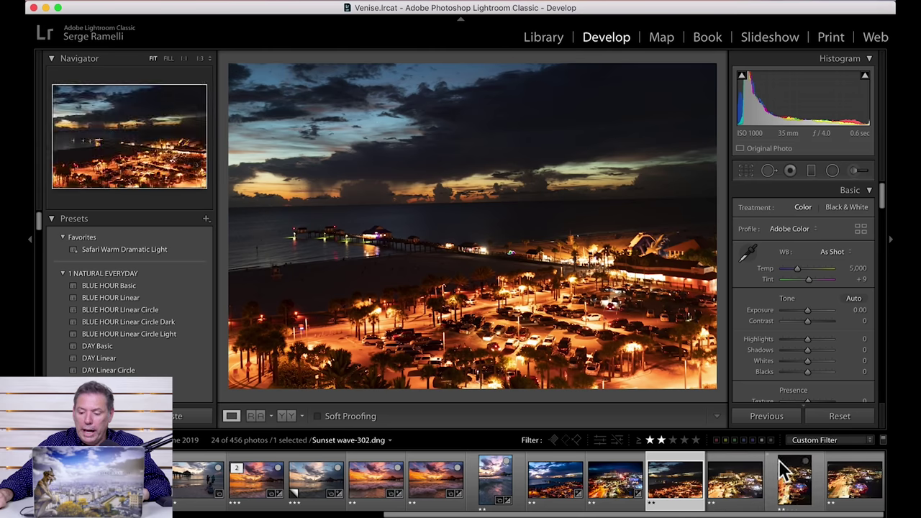
pyautogui.click(789, 456)
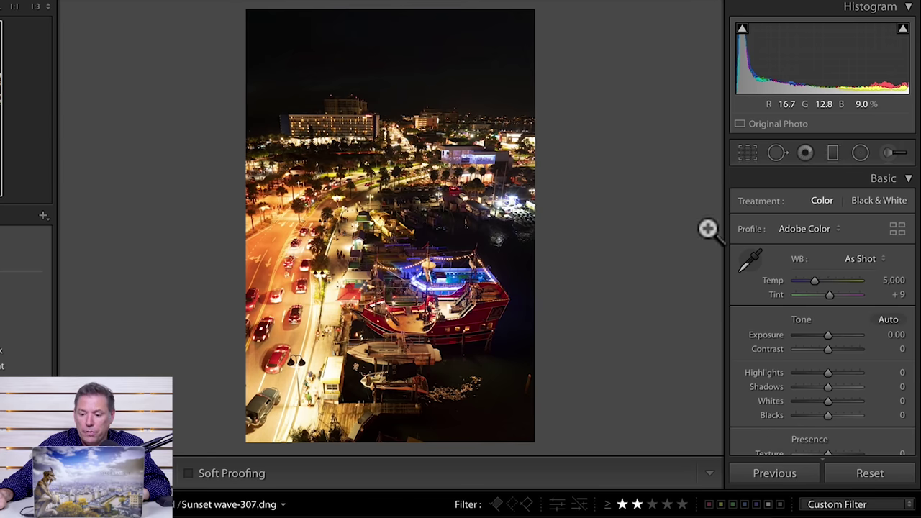
# Set Shadows +100, Whites +53, Highlights -100, Blacks -37, Temp 3,763, Tint +27 and Contrast +31
pyautogui.moveTo(850, 387); pyautogui.dragTo(889, 400)
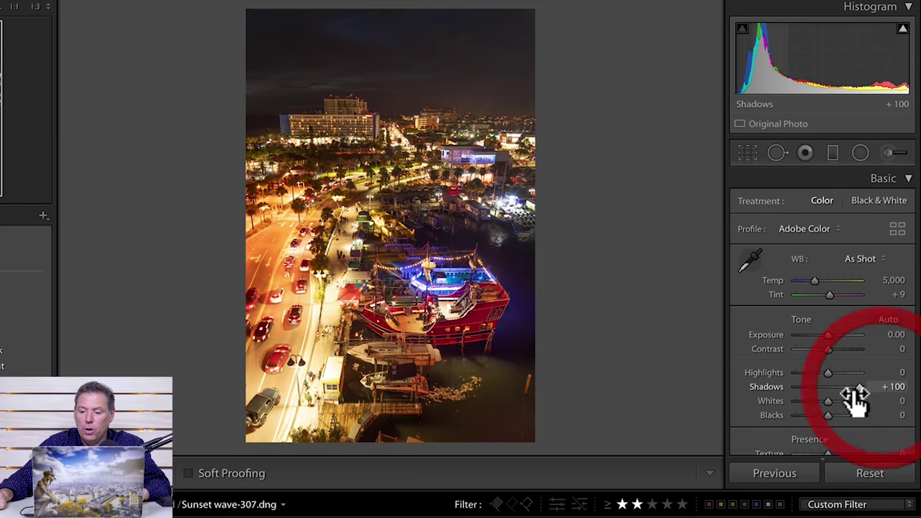
pyautogui.moveTo(828, 401); pyautogui.dragTo(845, 401)
pyautogui.moveTo(827, 370); pyautogui.dragTo(794, 370)
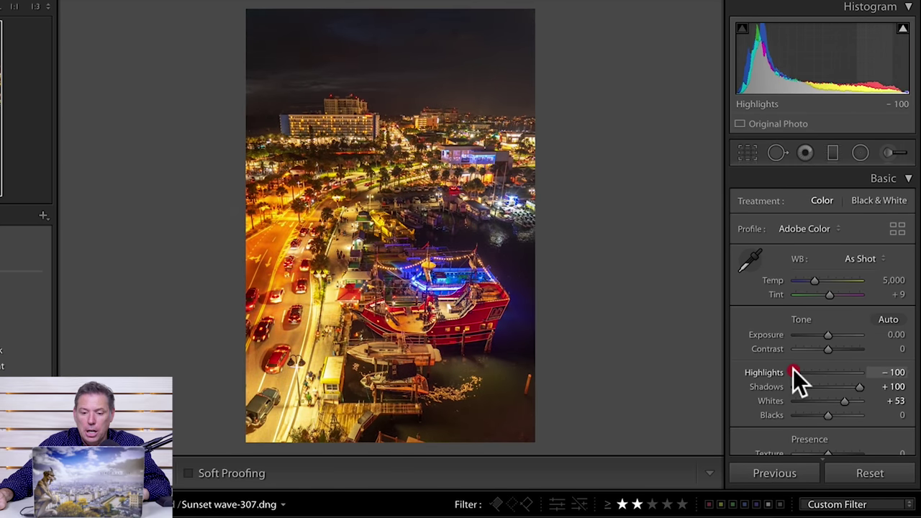
pyautogui.moveTo(826, 416); pyautogui.dragTo(812, 347)
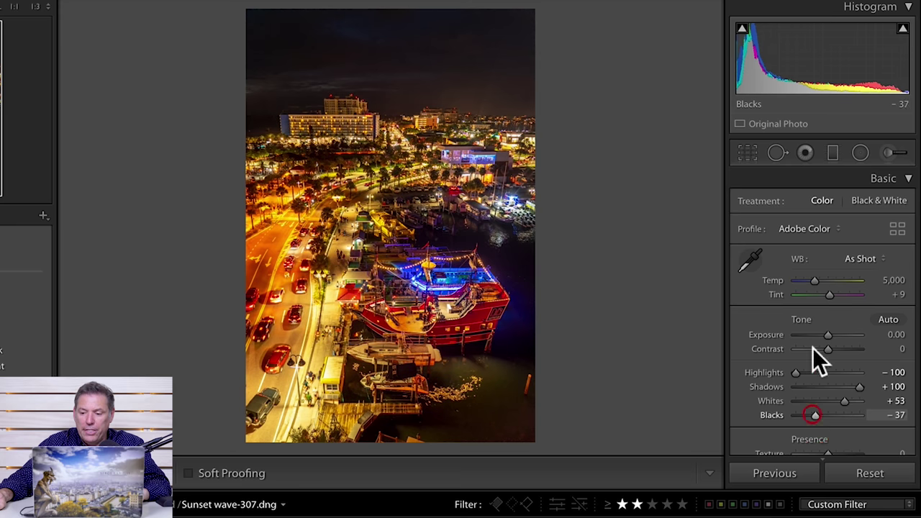
pyautogui.moveTo(808, 283); pyautogui.dragTo(827, 306)
pyautogui.moveTo(828, 349); pyautogui.dragTo(837, 351)
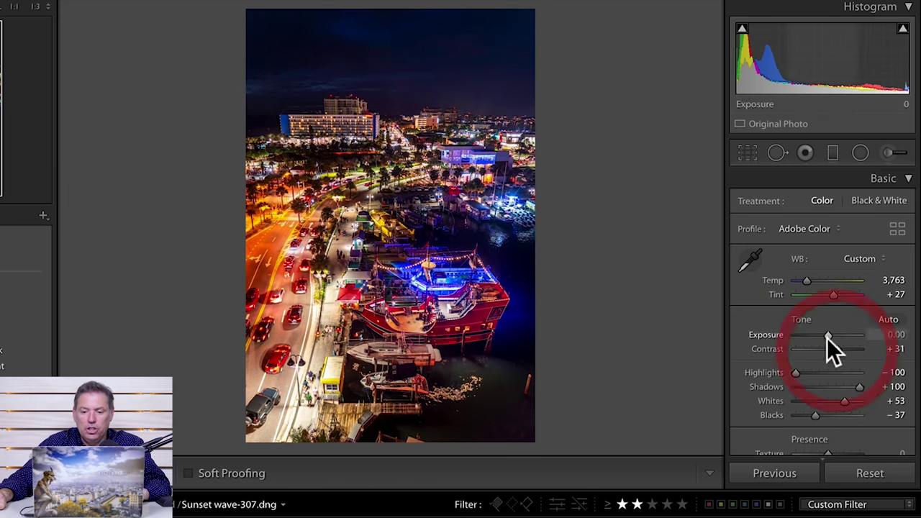
# Check the boats, street, hotel and skyline at 1:1
pyautogui.click(370, 220)
pyautogui.moveTo(555, 230); pyautogui.dragTo(568, 366)
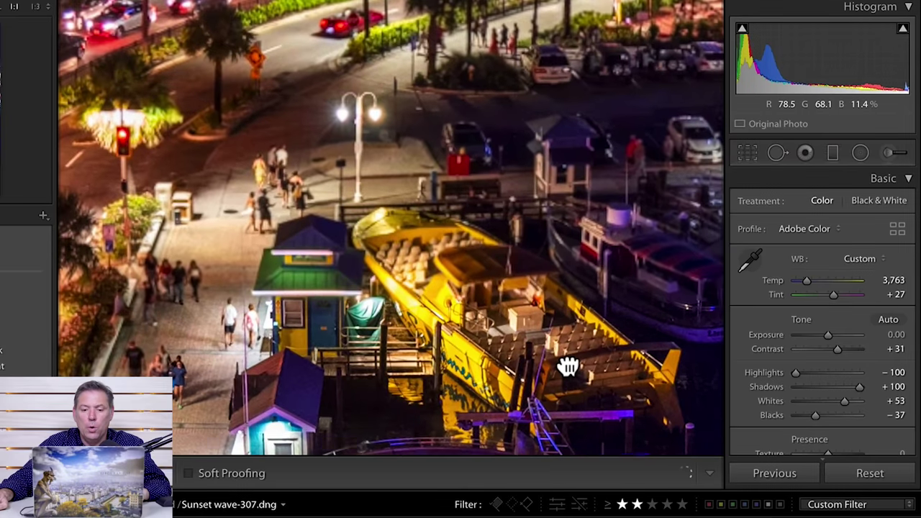
pyautogui.moveTo(504, 100); pyautogui.dragTo(502, 202)
pyautogui.moveTo(508, 15); pyautogui.dragTo(539, 177)
pyautogui.moveTo(508, 86); pyautogui.dragTo(449, 185)
pyautogui.click(454, 185)
pyautogui.click(485, 62)
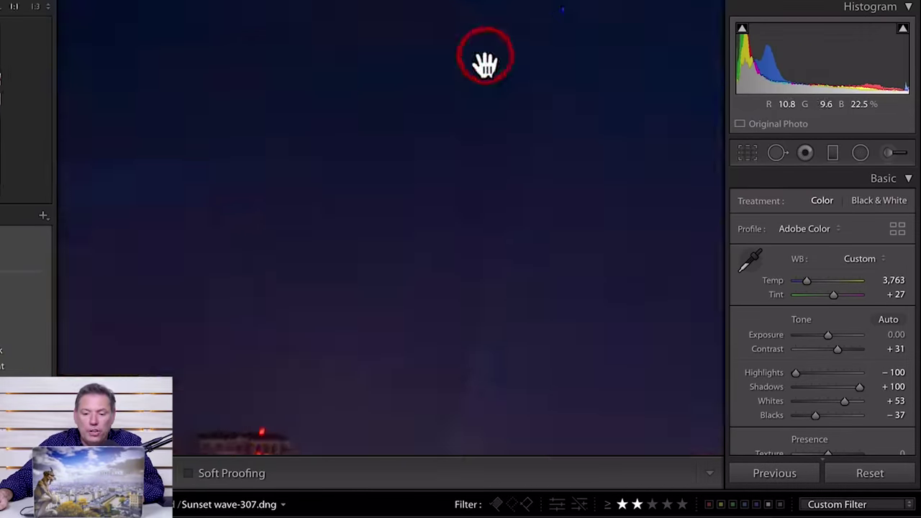
pyautogui.moveTo(650, 286); pyautogui.dragTo(583, 155)
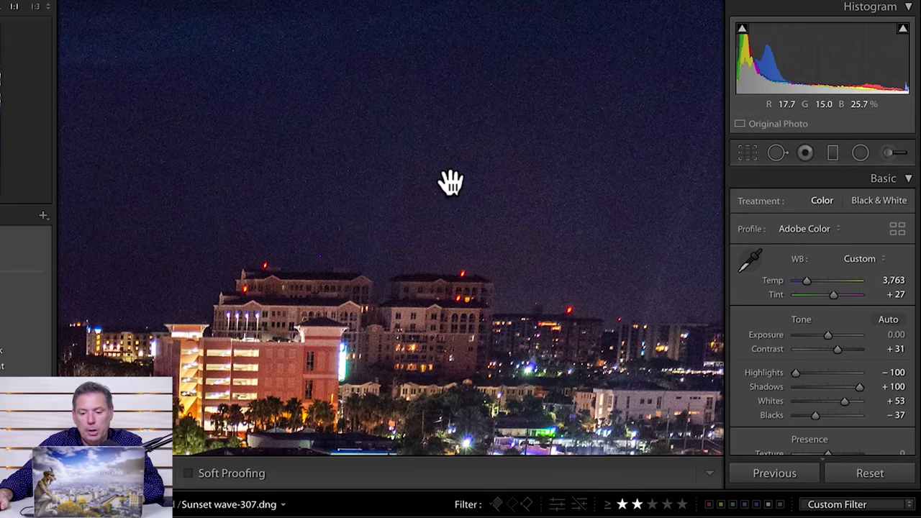
pyautogui.scroll(-15, 835, 324)
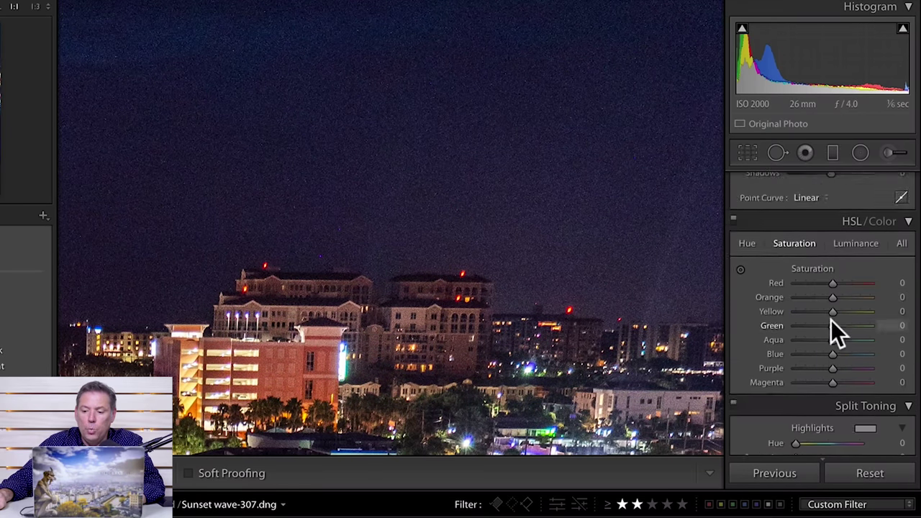
# Set Luminance noise reduction 29, Sharpening Amount 73 and Masking 55, checking sky noise at 1:1
pyautogui.scroll(-5, 831, 319)
pyautogui.scroll(3, 831, 319)
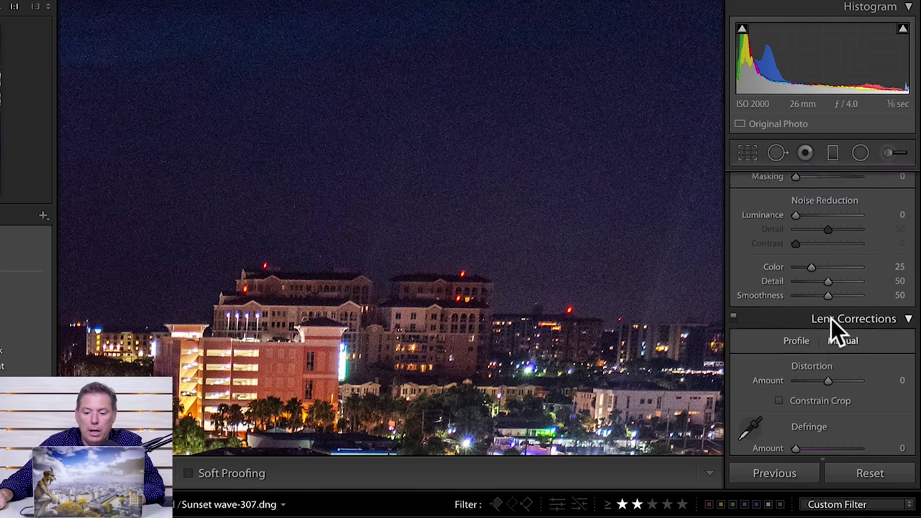
pyautogui.scroll(1, 813, 291)
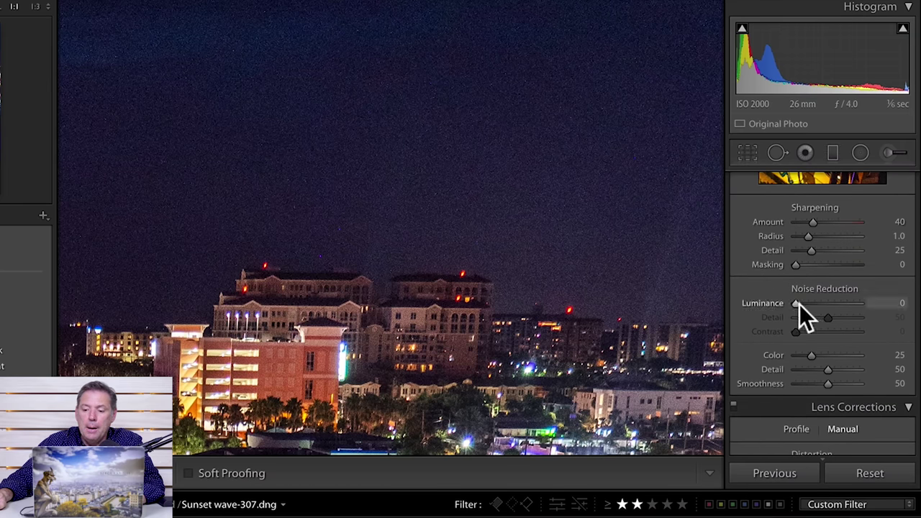
pyautogui.moveTo(797, 303); pyautogui.dragTo(823, 302)
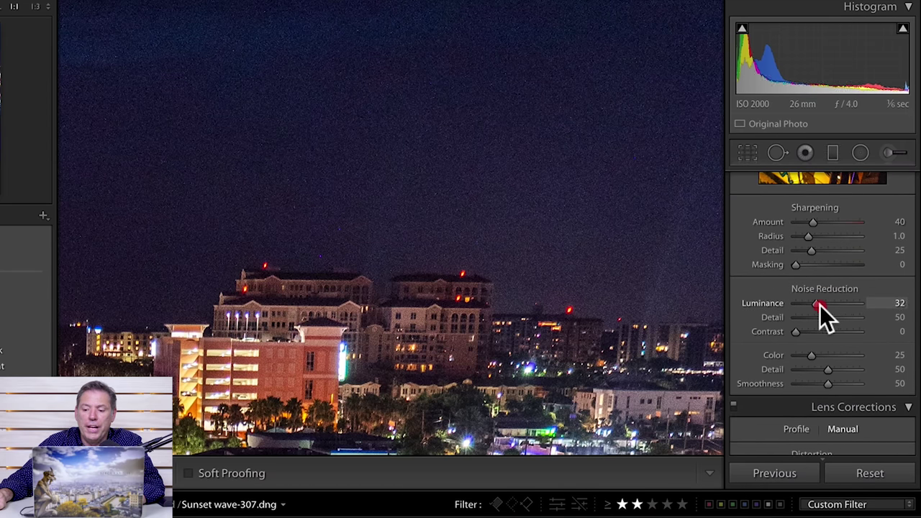
pyautogui.moveTo(814, 222)
pyautogui.mouseDown()
pyautogui.moveTo(837, 226)
pyautogui.moveTo(828, 226)
pyautogui.mouseUp()
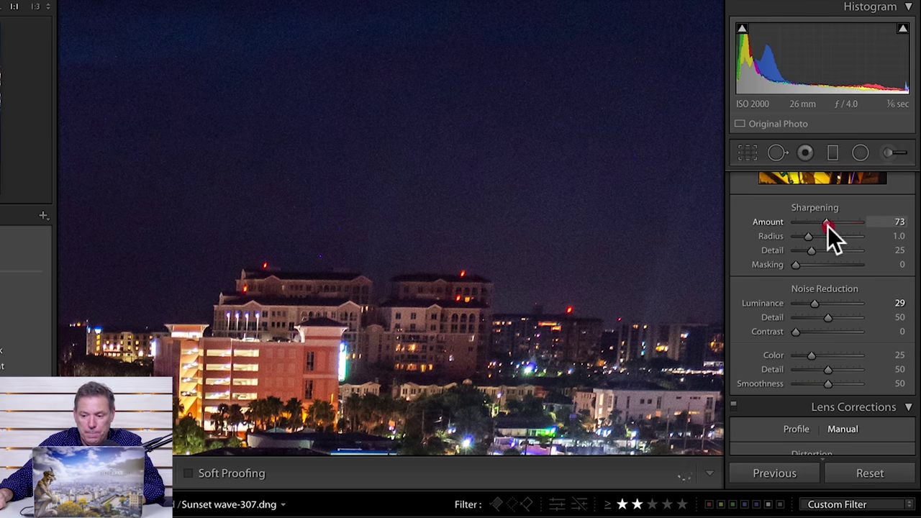
pyautogui.moveTo(796, 265); pyautogui.dragTo(832, 266)
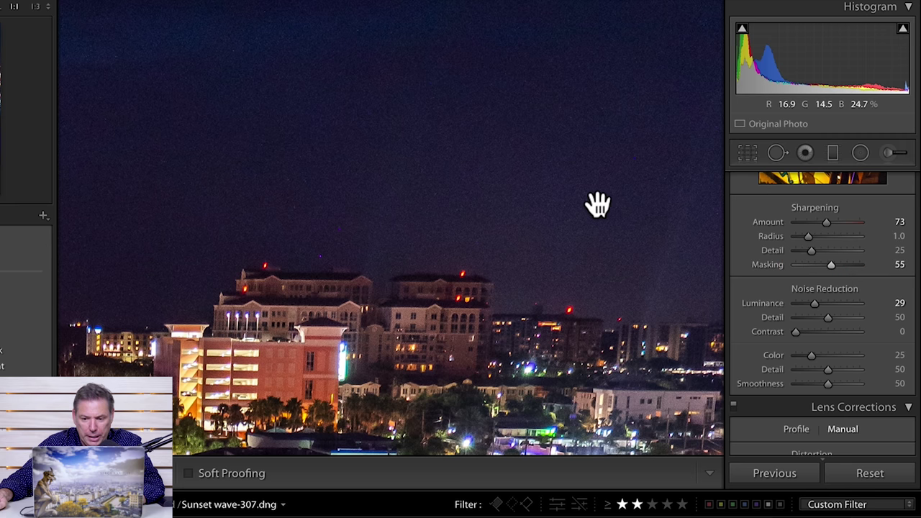
pyautogui.moveTo(597, 204); pyautogui.dragTo(405, 185)
pyautogui.moveTo(607, 187); pyautogui.dragTo(644, 259)
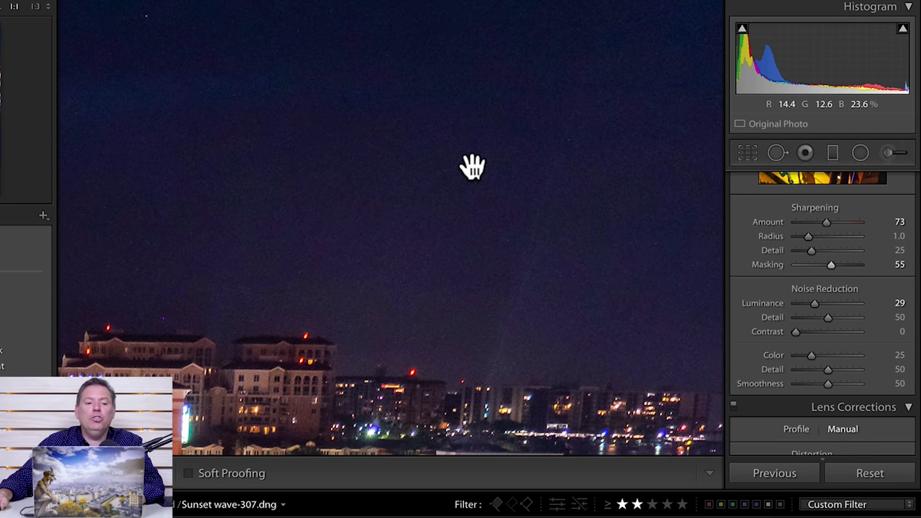
pyautogui.click(506, 208)
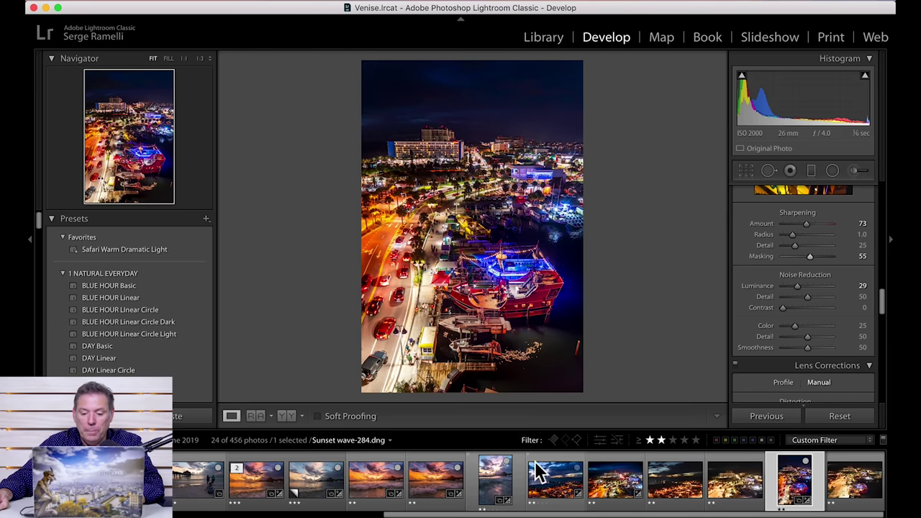
# Open Sunset wave-284 and inspect the clouds, sea and pier at 1:1
pyautogui.click(555, 475)
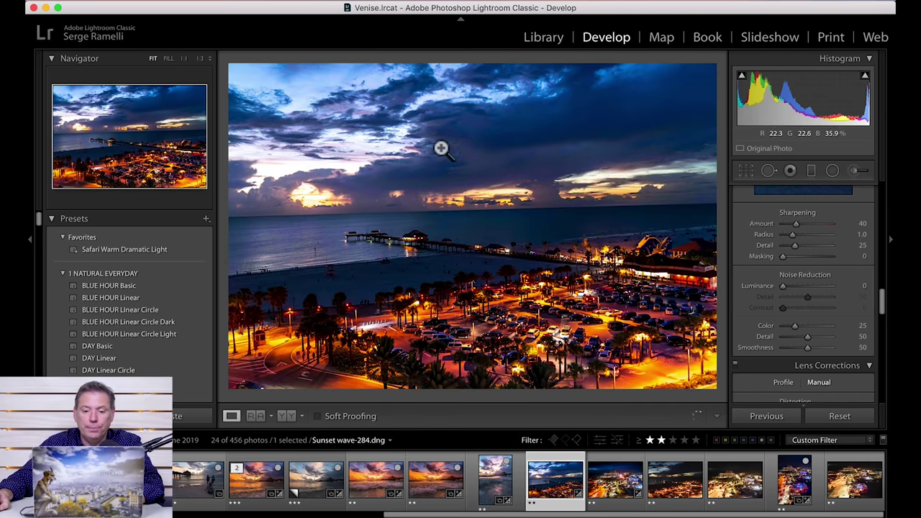
pyautogui.click(441, 148)
pyautogui.moveTo(470, 207); pyautogui.dragTo(477, 223)
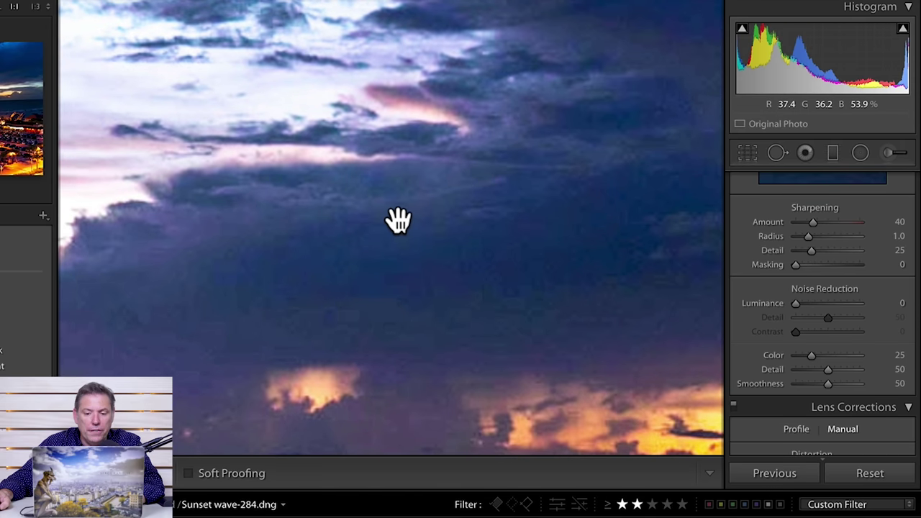
pyautogui.click(26, 143)
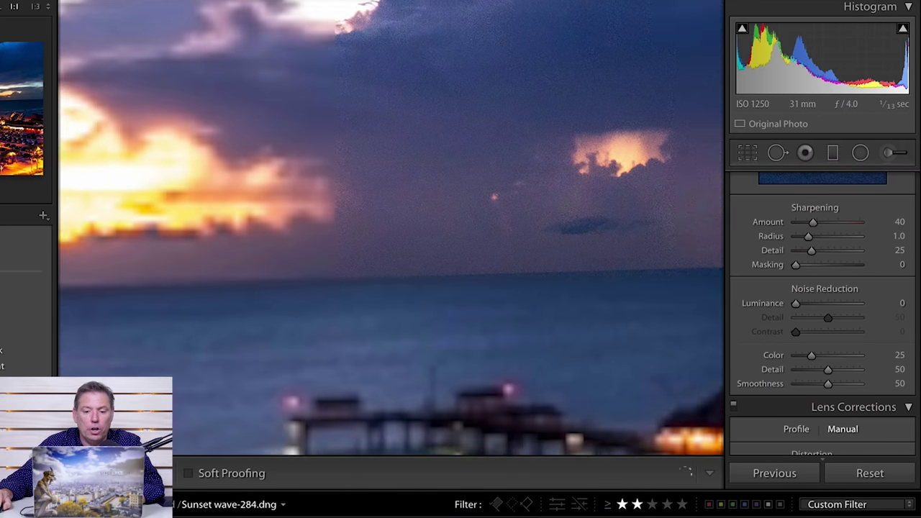
pyautogui.moveTo(26, 142); pyautogui.dragTo(25, 144)
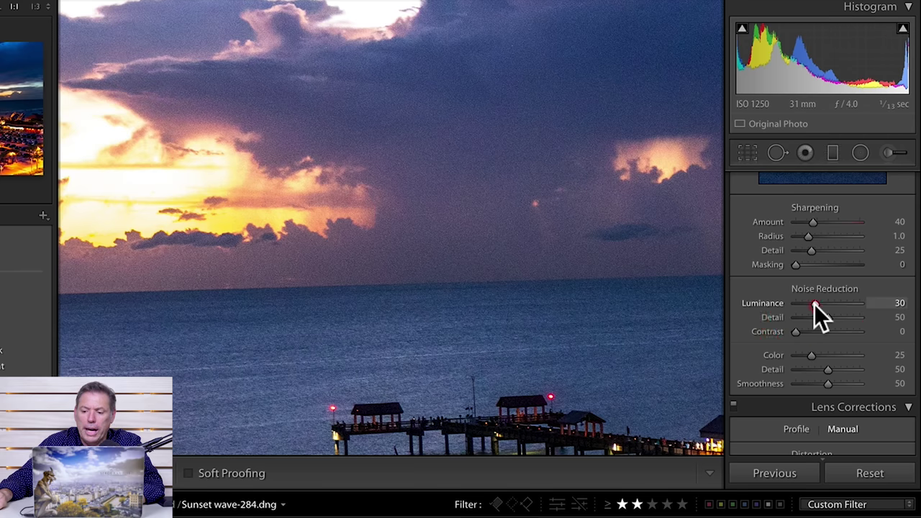
# Set Luminance noise reduction 30, Sharpening Amount 88 and Masking 74 with the edge preview
pyautogui.click(814, 303)
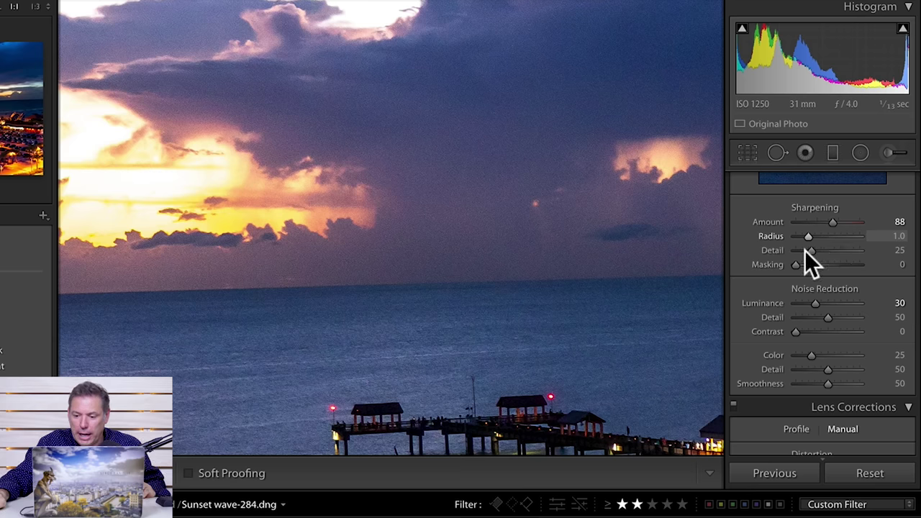
pyautogui.click(834, 265)
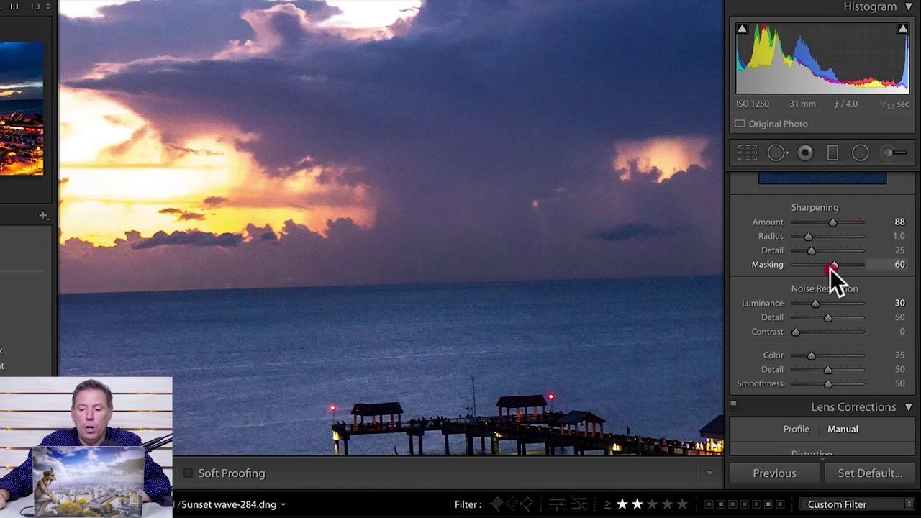
pyautogui.moveTo(834, 265)
pyautogui.mouseDown()
pyautogui.moveTo(823, 268)
pyautogui.moveTo(841, 268)
pyautogui.mouseUp()
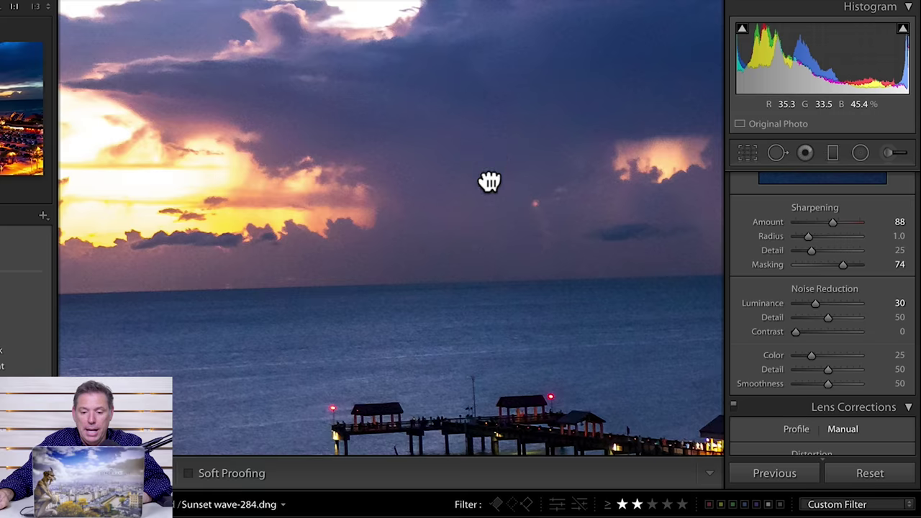
pyautogui.click(490, 181)
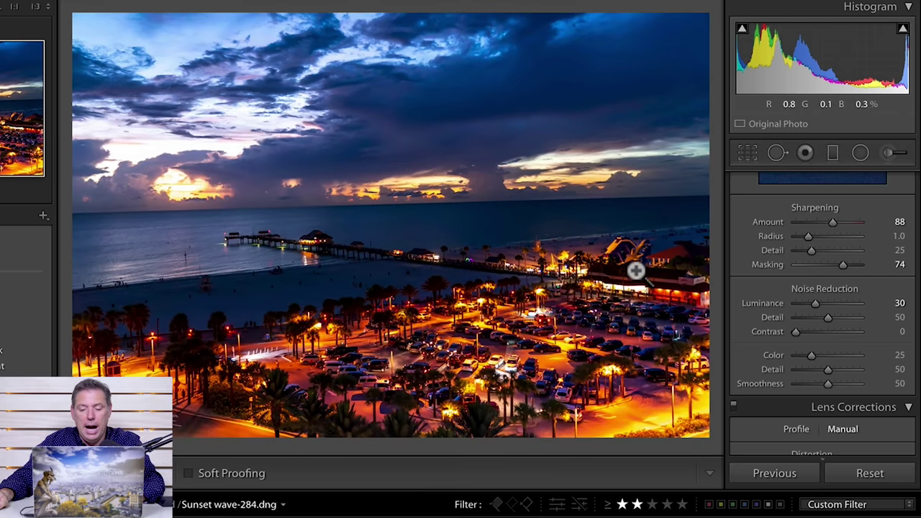